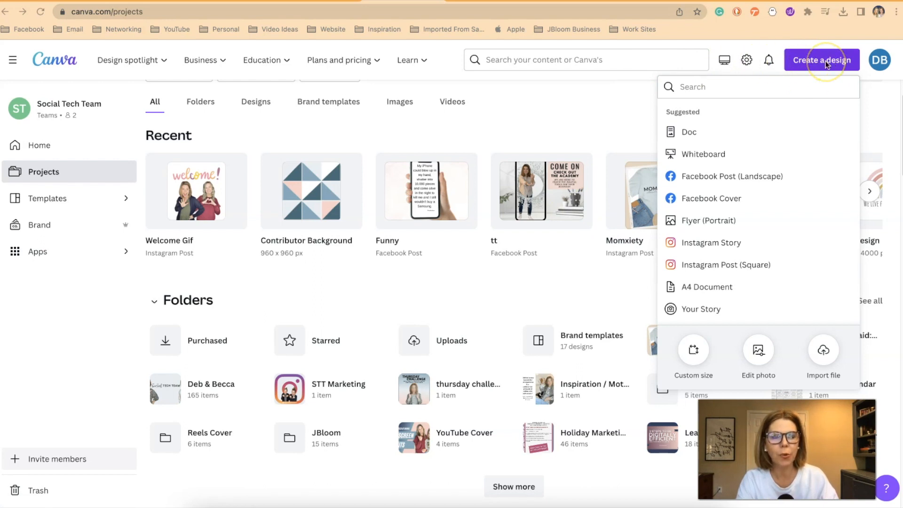
Step: Create a new custom-size design 4000 px wide and 1350 px high
left_click(694, 352)
left_click(698, 133)
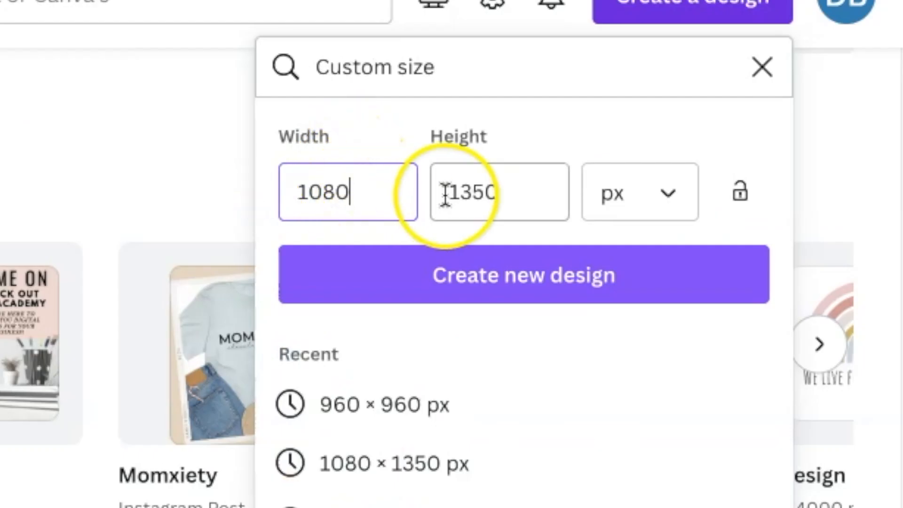
left_click_drag(375, 200, 272, 194)
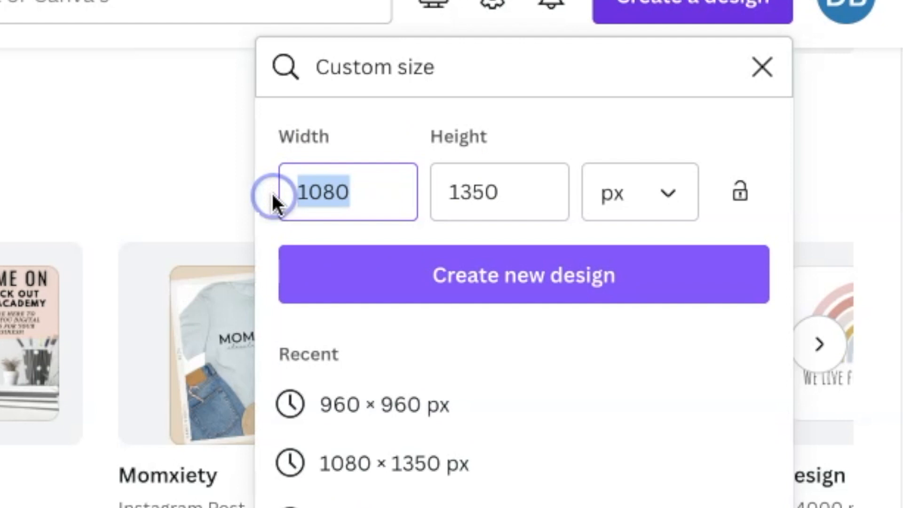
type("4000")
left_click(510, 187)
left_click(525, 282)
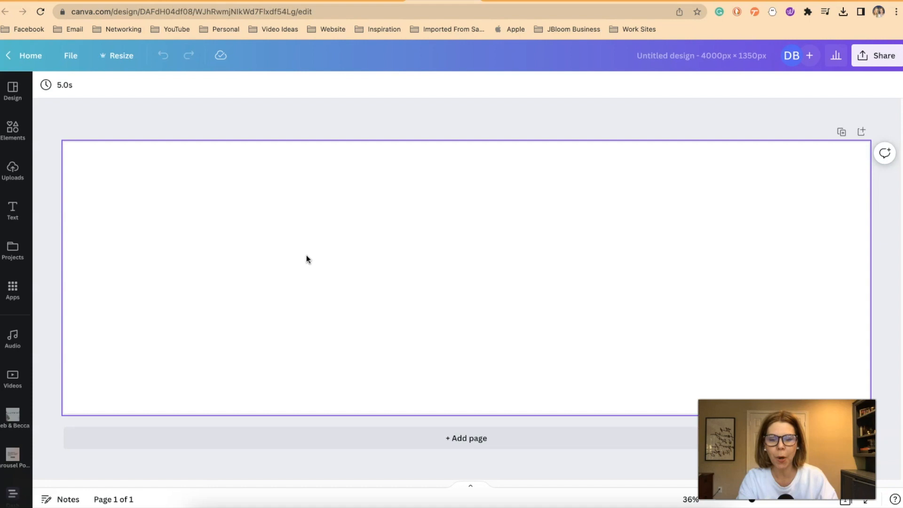
Step: Show the rulers and guides for the blank design
left_click(70, 55)
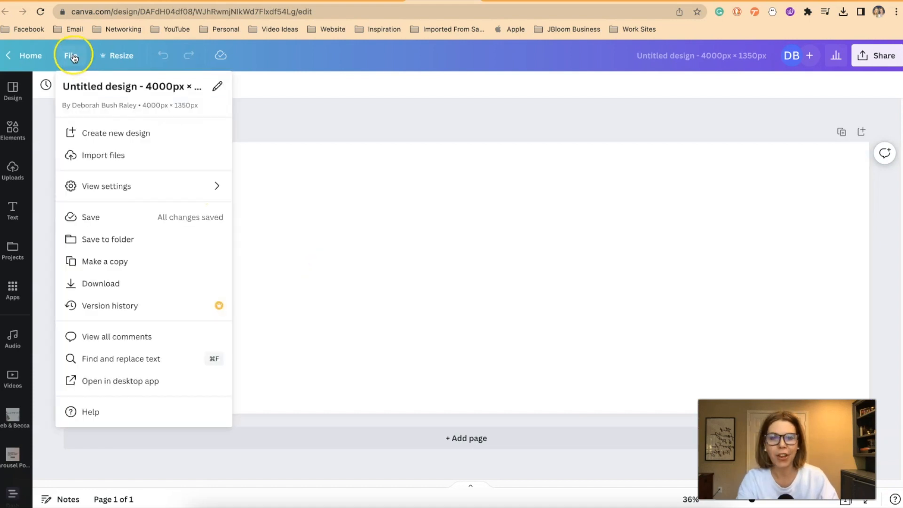
mouse_move(91, 186)
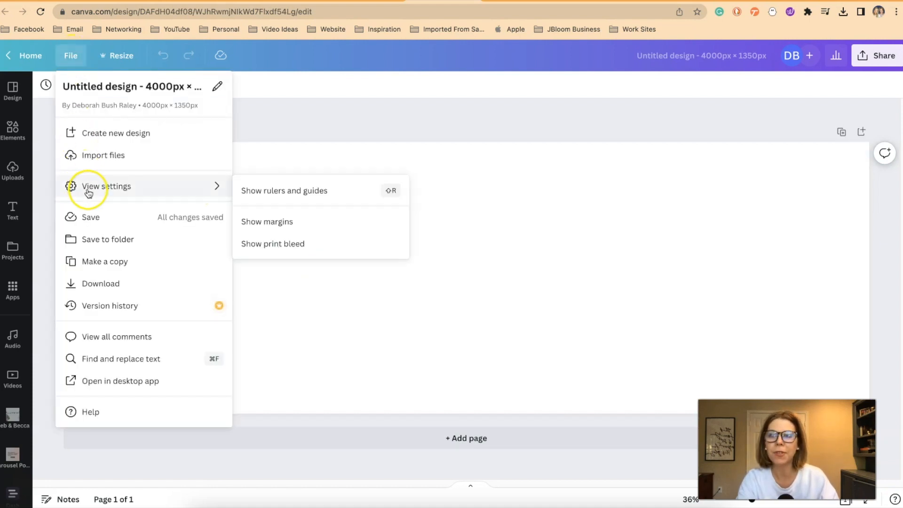
left_click(272, 192)
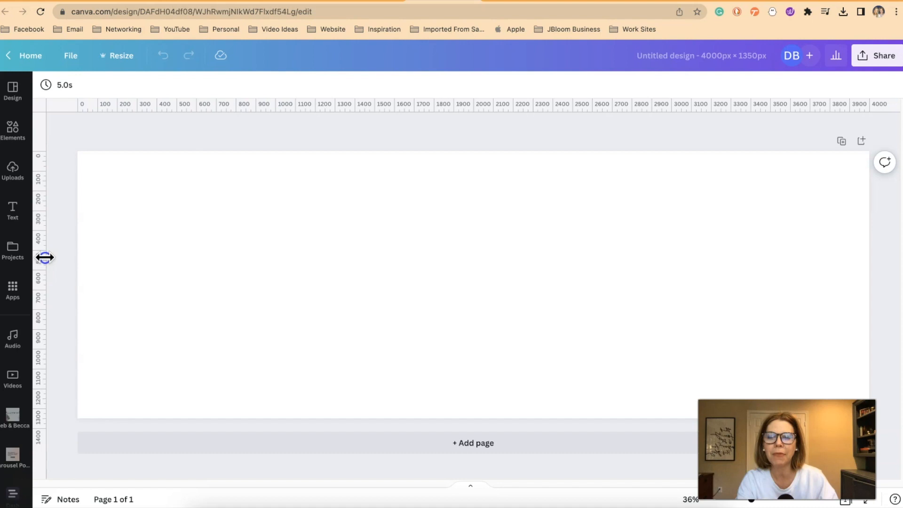
Step: Place three vertical guides at about 1000, 2000 and 3000 px to split the page into four equal sections
left_click_drag(50, 258, 276, 264)
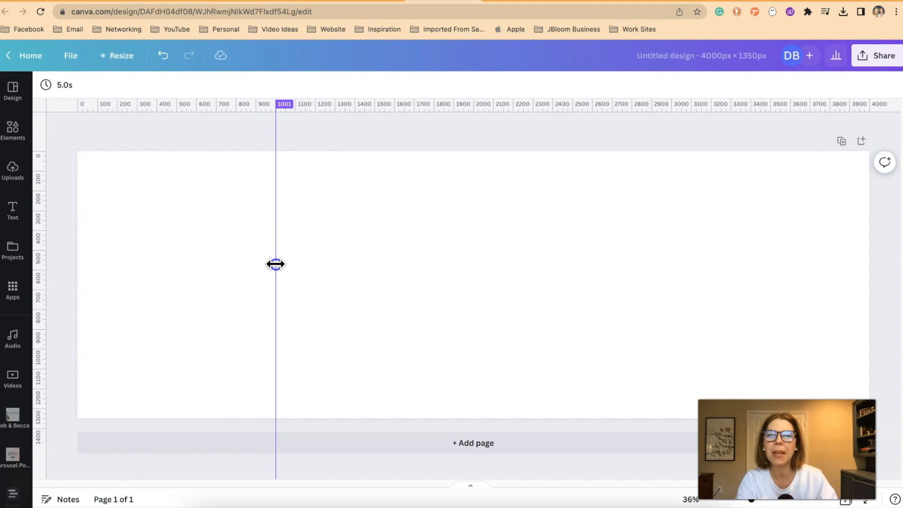
left_click_drag(275, 264, 277, 258)
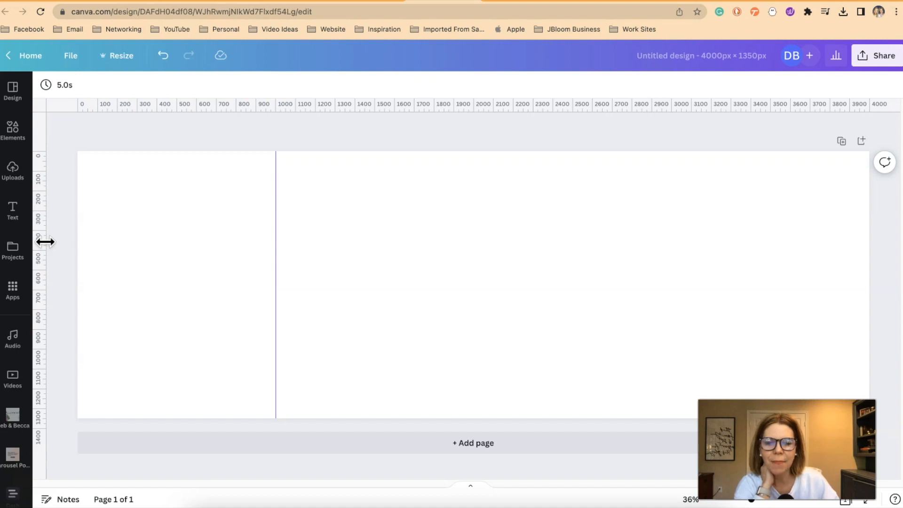
left_click_drag(80, 245, 474, 244)
left_click_drag(47, 266, 672, 273)
left_click(226, 244)
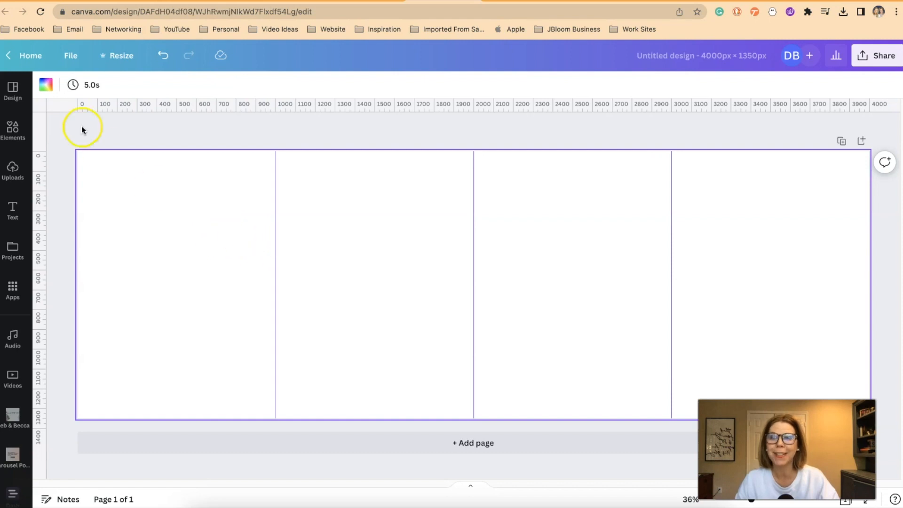
Step: Search the graphic elements for "line" and show more graphics like the 70's Groovy Element Lined
left_click(13, 127)
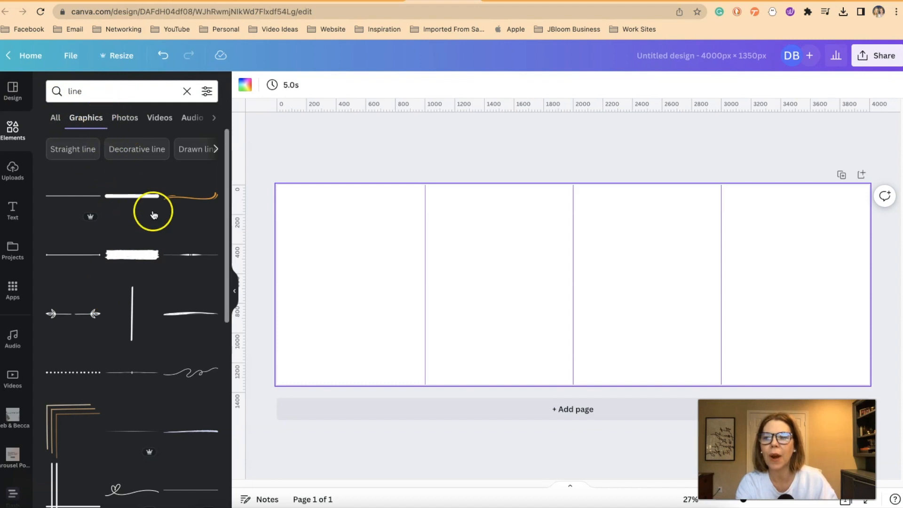
scroll(190, 262, "down", 10)
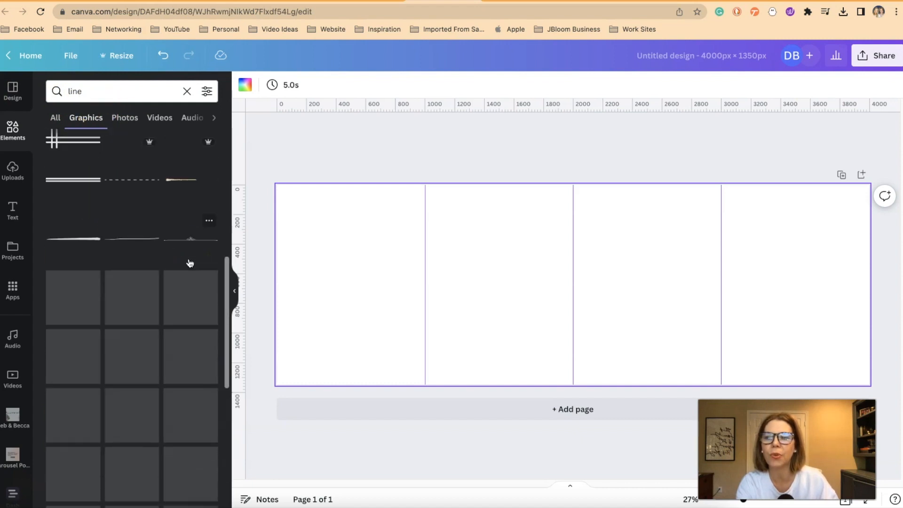
scroll(190, 263, "down", 8)
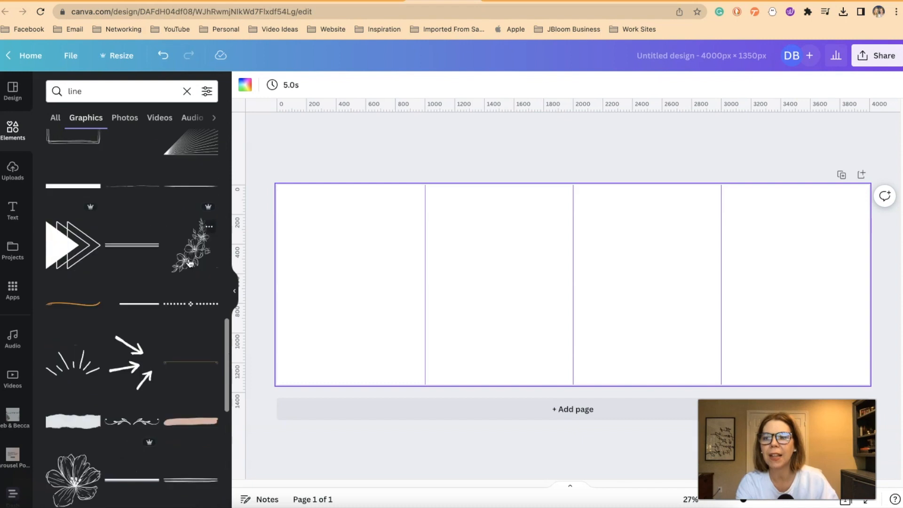
scroll(190, 262, "down", 5)
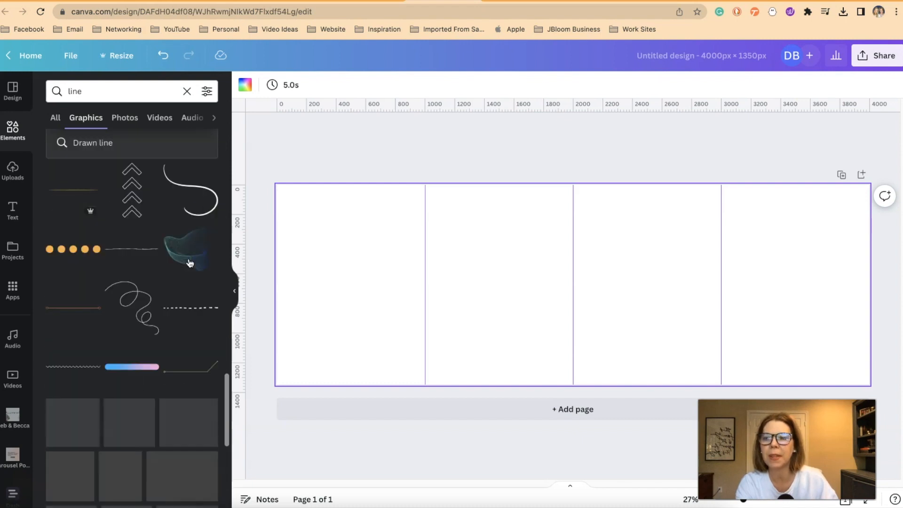
scroll(190, 262, "down", 4)
scroll(190, 263, "down", 3)
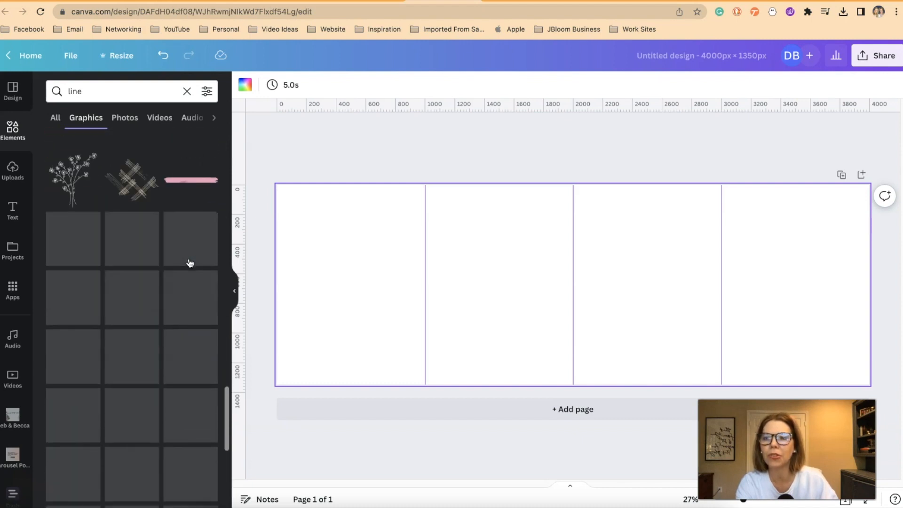
scroll(190, 263, "down", 3)
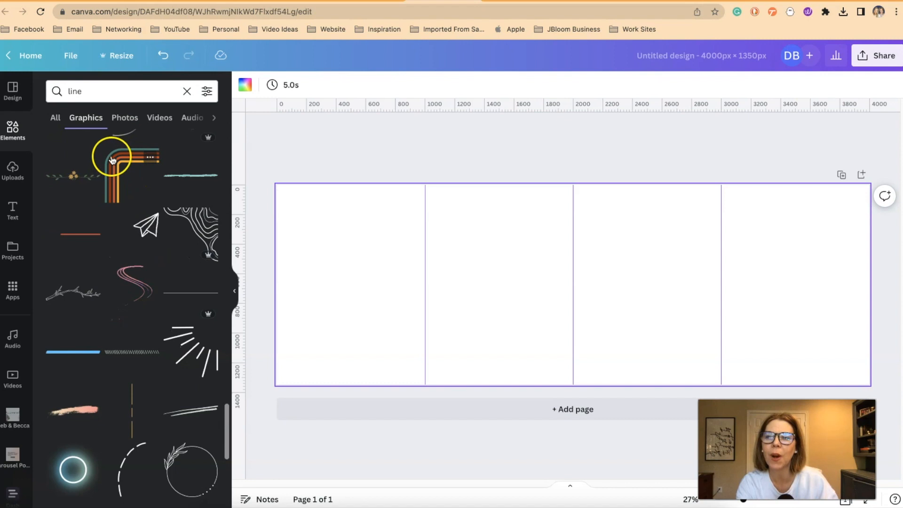
left_click(151, 159)
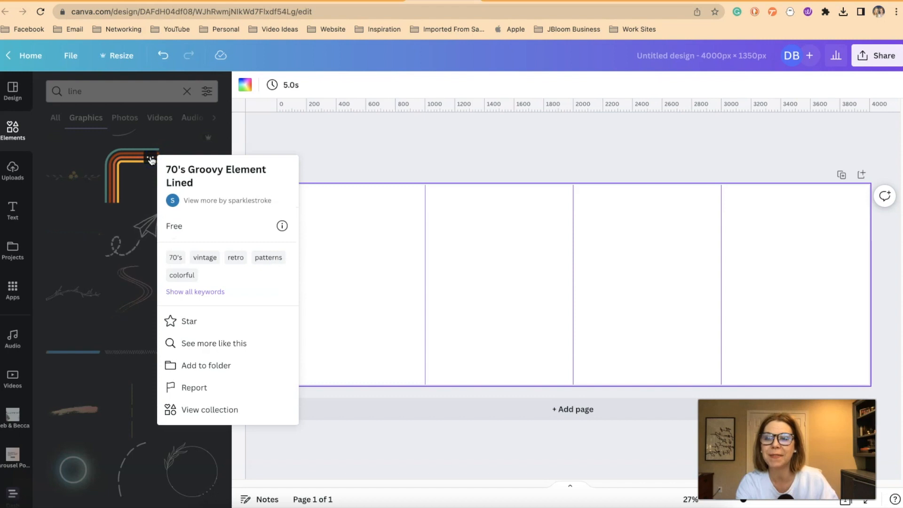
left_click(211, 344)
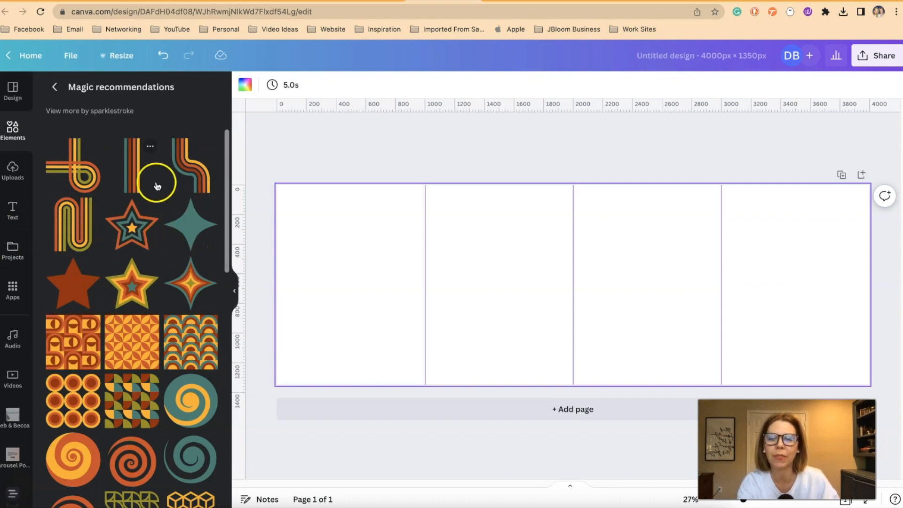
Step: Add the S-curved stripe graphic and enlarge it to the full page height across the guide at 3000 px
scroll(135, 395, "down", 3)
scroll(134, 395, "down", 6)
scroll(134, 394, "up", 9)
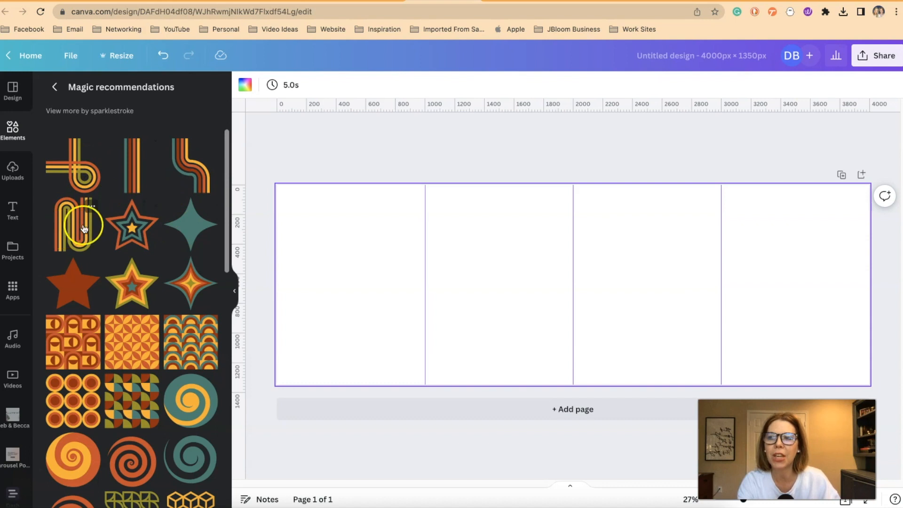
left_click(198, 178)
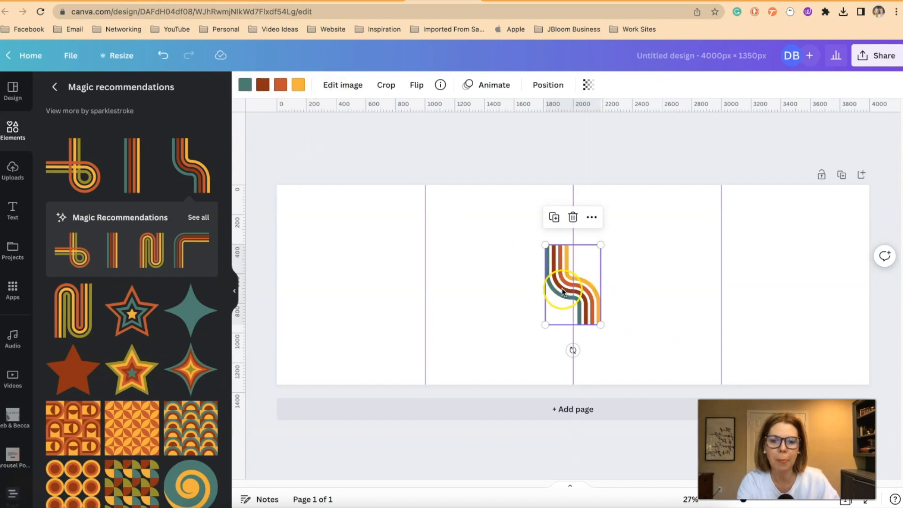
mouse_move(562, 288)
left_mouse_down()
mouse_move(650, 291)
mouse_move(651, 256)
mouse_move(612, 258)
mouse_move(665, 254)
mouse_move(686, 230)
left_mouse_up()
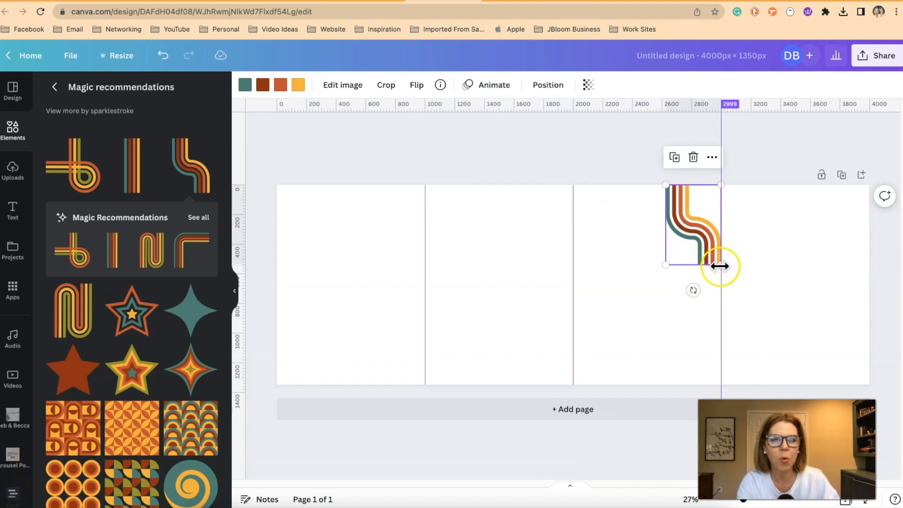
left_click_drag(693, 257, 820, 381)
left_click_drag(679, 189, 675, 184)
left_click_drag(756, 258, 751, 259)
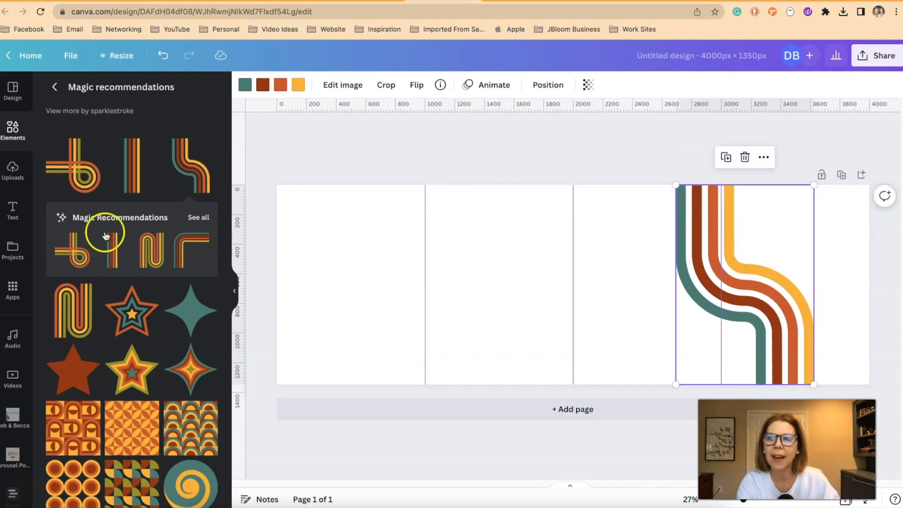
Step: Add the looped stripe graphic and enlarge it from the page's left edge across the guide at 1000 px
left_click(86, 177)
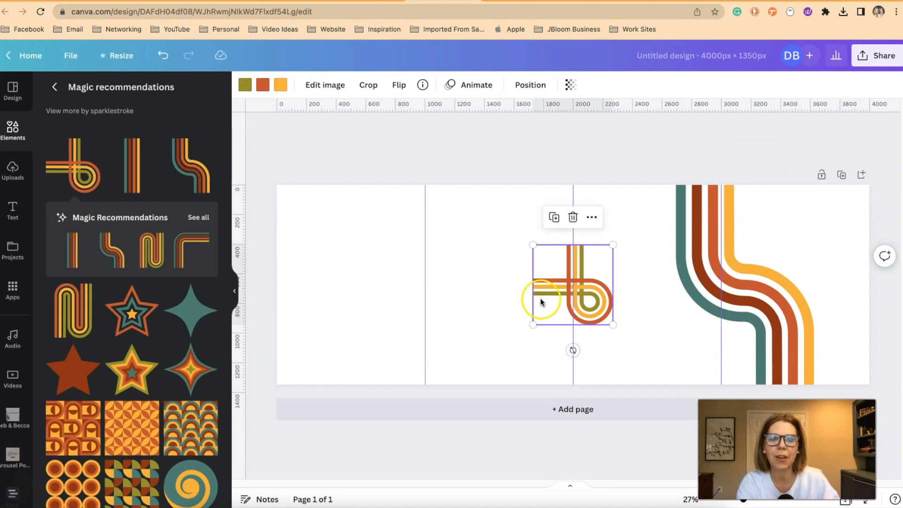
left_click_drag(547, 296, 217, 338)
left_click_drag(420, 316, 422, 319)
left_click_drag(300, 179, 263, 168)
left_click_drag(385, 258, 384, 266)
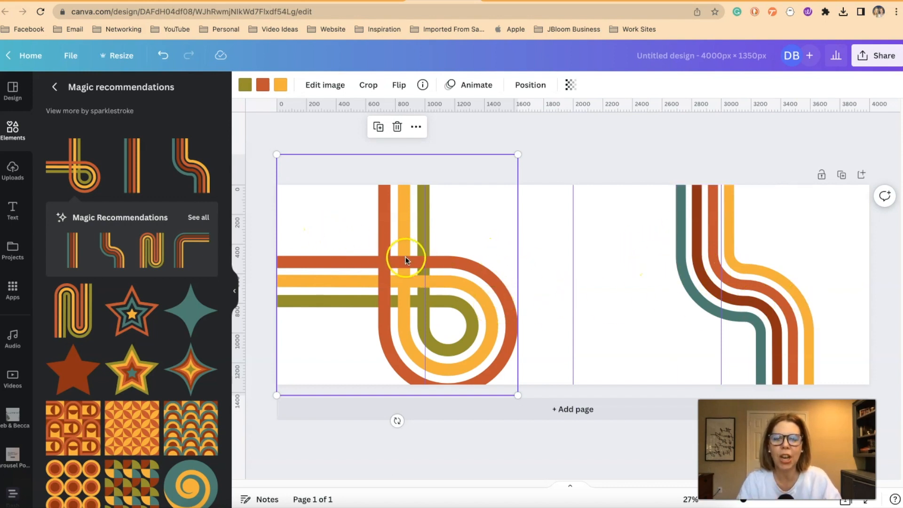
Step: Recolor the looped stripe graphic with slate blue, mauve and blush pink from the STT Brand Colors
left_click(235, 292)
left_click(46, 85)
left_click(57, 290)
left_click(141, 261)
left_click(115, 262)
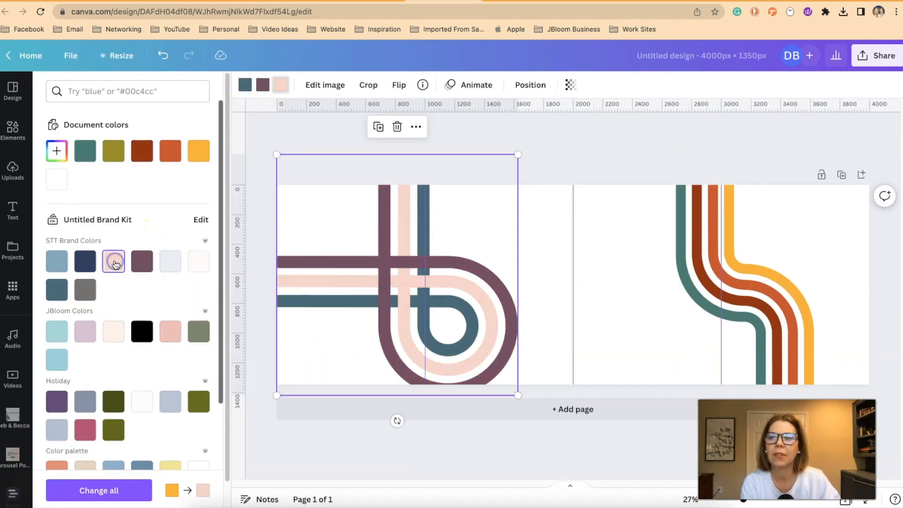
Step: Recolor the S-curved stripes with navy, pale grey, blush pink and light blue from the STT Brand Colors
left_click(731, 282)
left_click(245, 85)
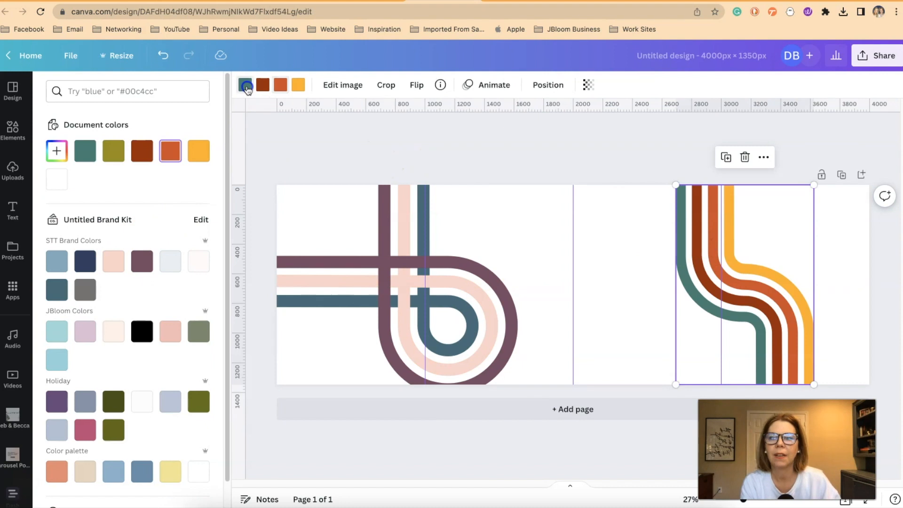
left_click(85, 262)
left_click(262, 84)
left_click(170, 261)
left_click(280, 85)
left_click(114, 262)
left_click(298, 85)
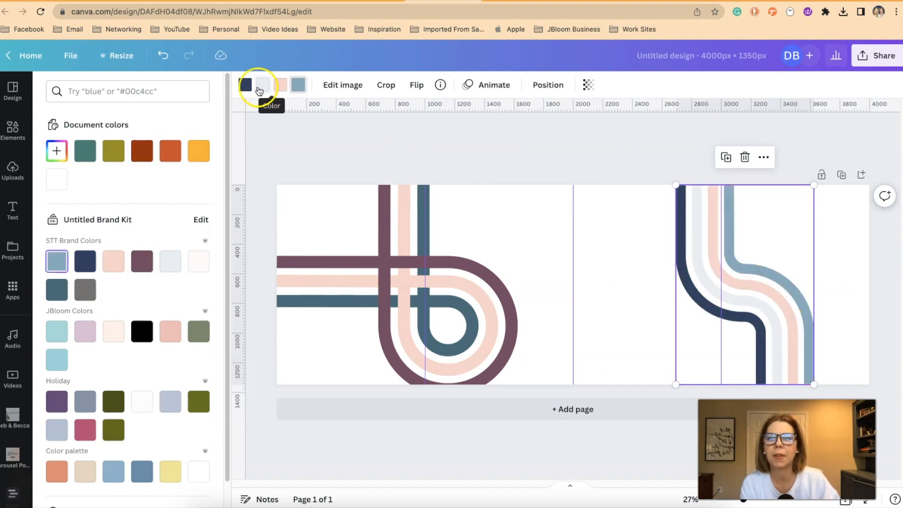
Step: Change the S-curved graphic's second stripe to mauve and its fourth stripe to slate blue
left_click(263, 84)
left_click(141, 261)
left_click(298, 85)
left_click(56, 290)
left_click(567, 152)
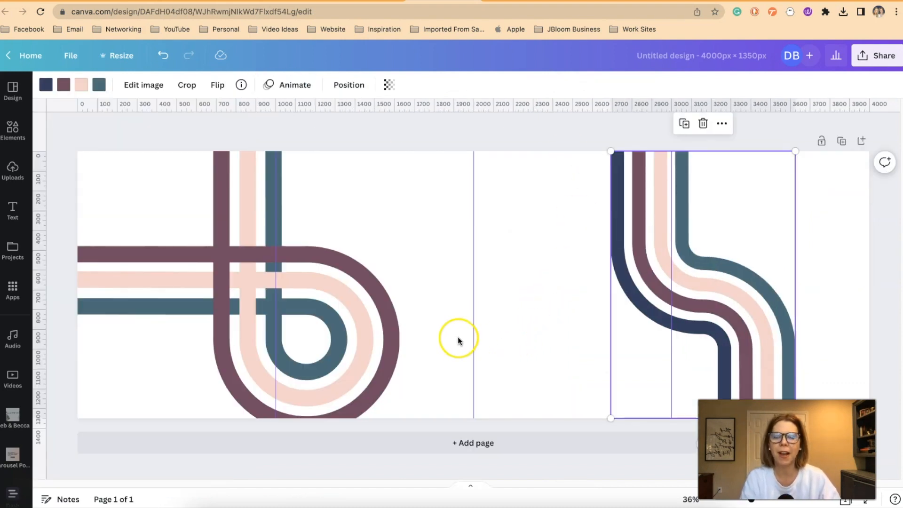
Step: Lower the S-curved stripe graphic's transparency value to about 49
left_click(221, 237)
left_click(623, 276)
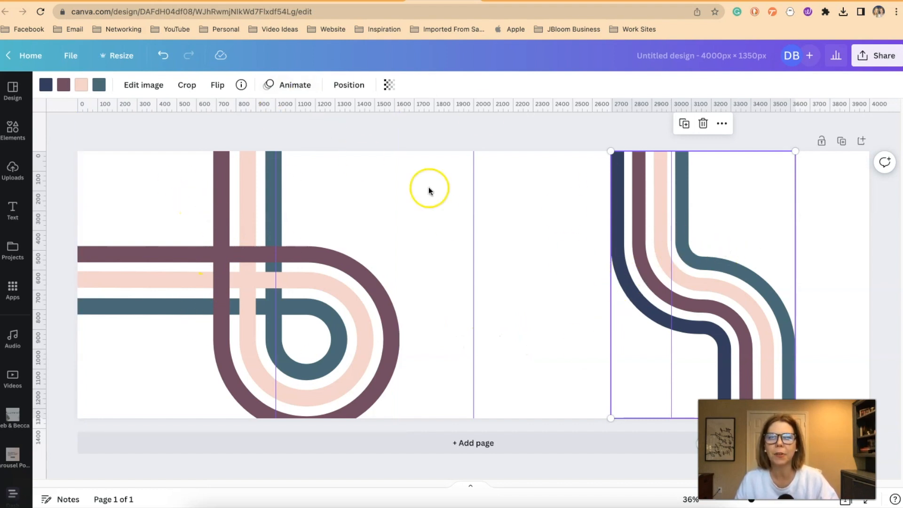
left_click(638, 230)
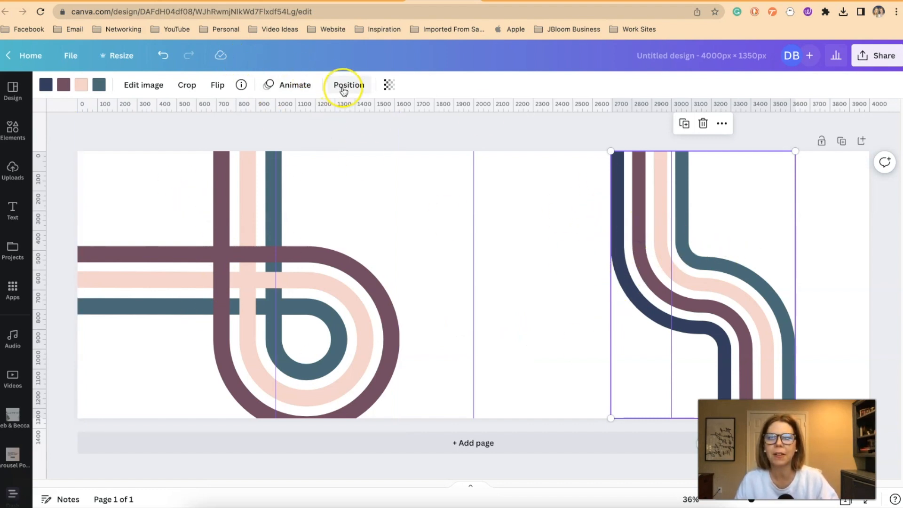
left_click(390, 86)
left_click_drag(389, 131, 331, 131)
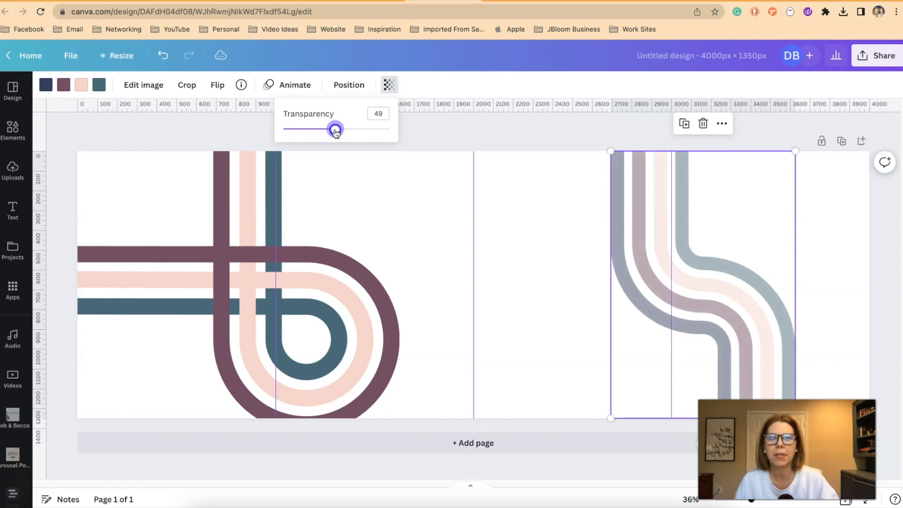
Step: Set the looped stripe graphic's transparency value to 50
left_click(254, 245)
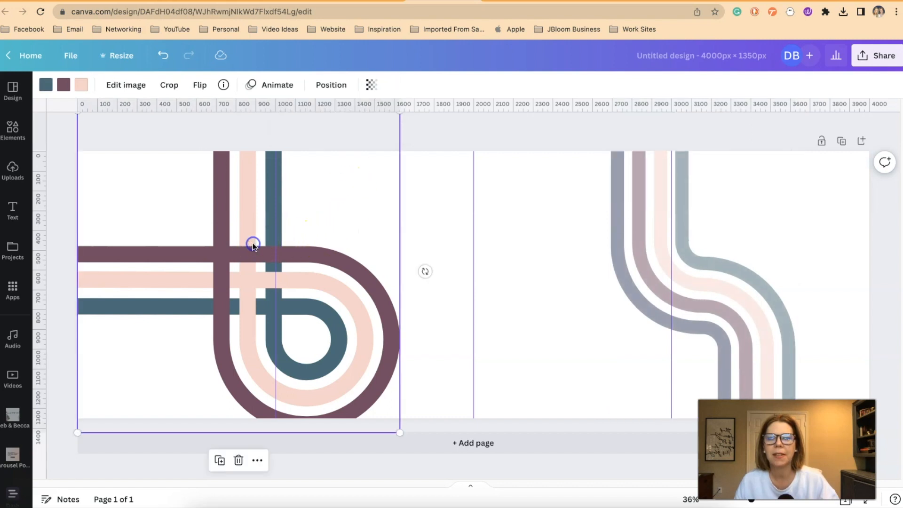
left_click(371, 85)
left_click_drag(371, 128, 330, 133)
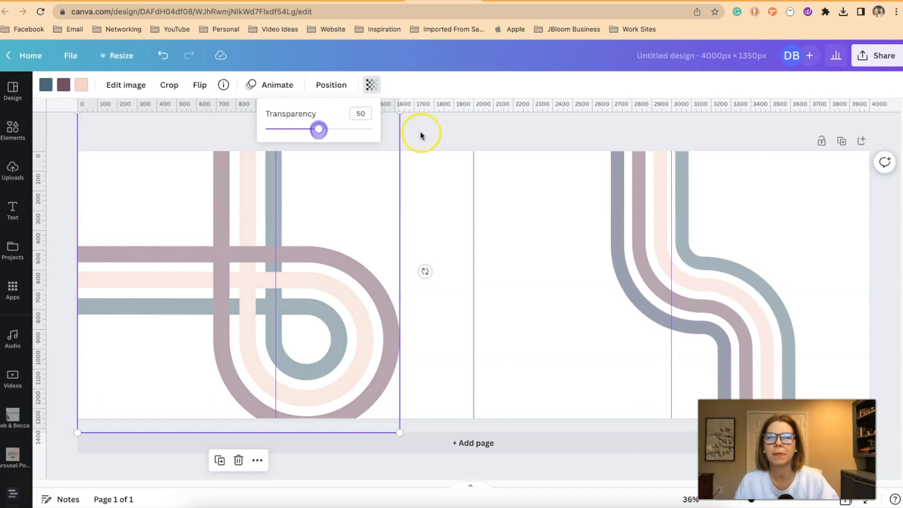
left_click(450, 135)
Step: Place the black-and-white cut-out portrait near the middle guide and give its shadow a blue color
left_click(13, 418)
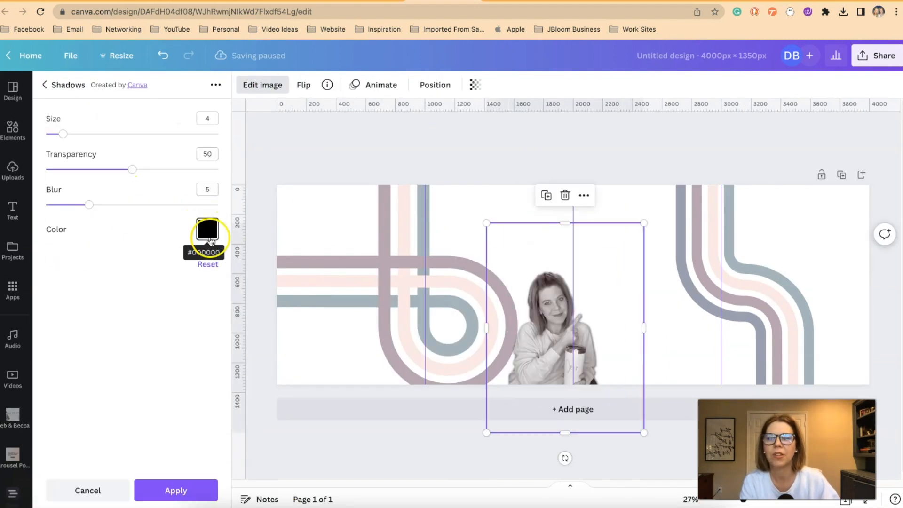
left_click(211, 241)
left_click(303, 298)
Step: Add the title "3 TIPS FOR LAST MINUTE SALES" and the Social Tech Team logo below it in the first section
left_click(313, 447)
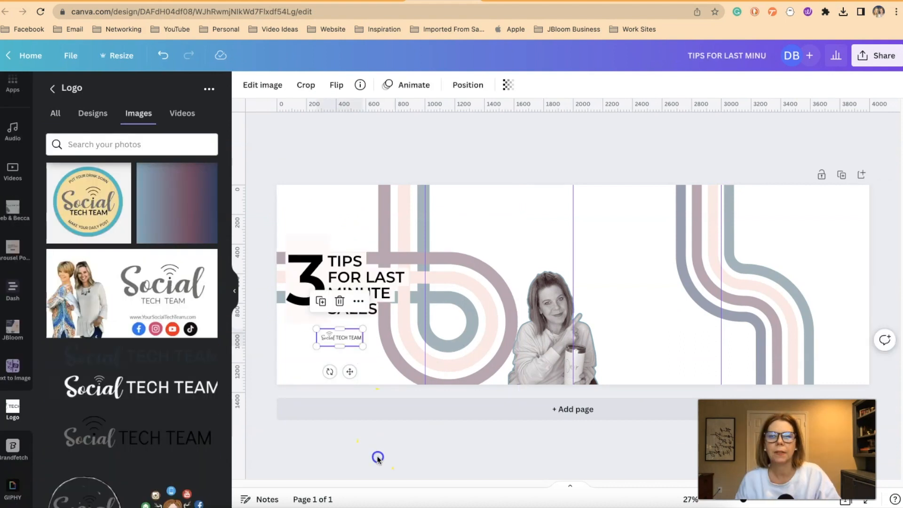
left_click(377, 457)
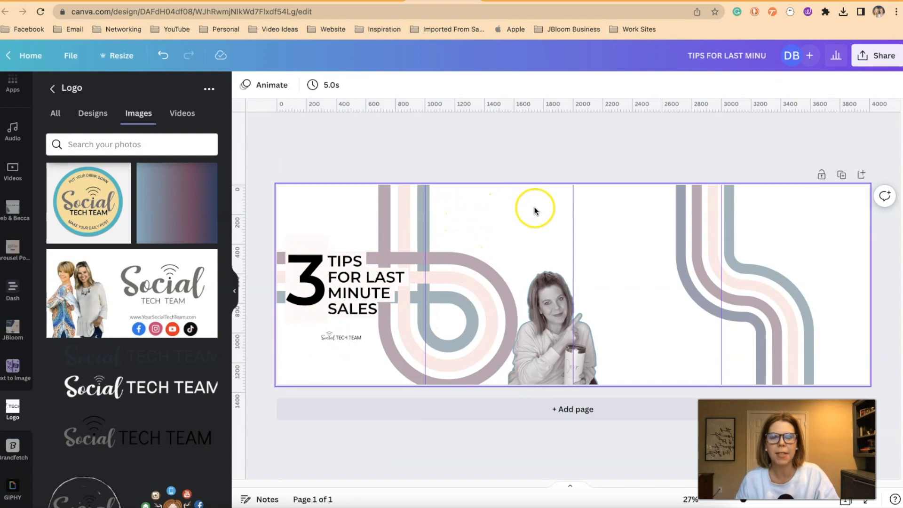
Step: Add a "TIP 1:" heading at font size 71.7 near the upper left of the second section, beside the stripes
scroll(14, 127, "up", 5)
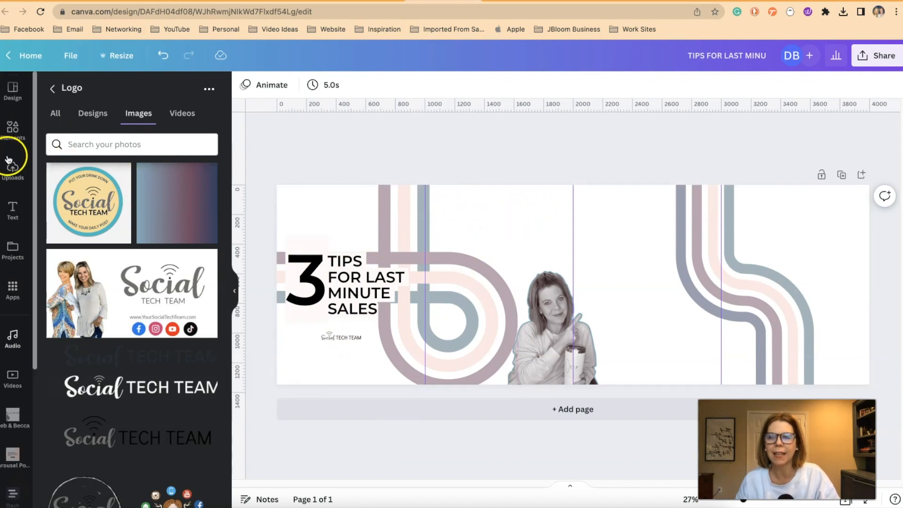
left_click(12, 208)
left_click(144, 177)
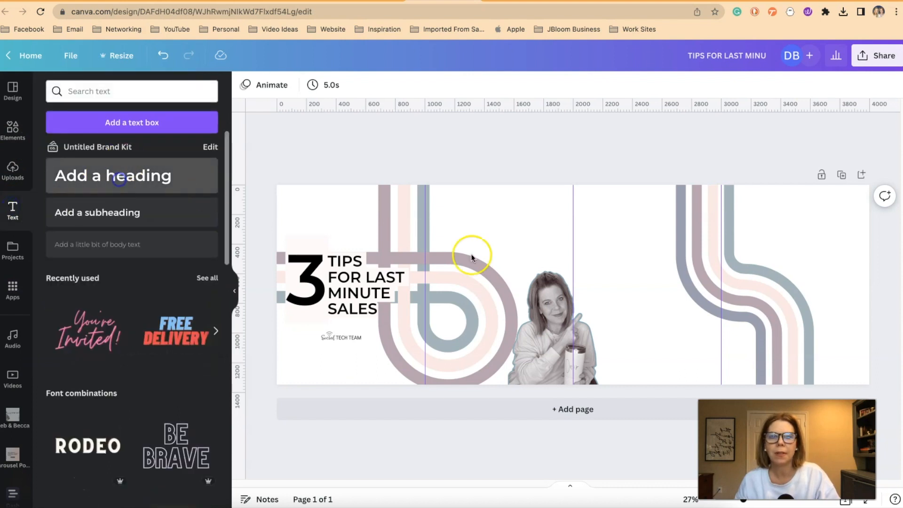
left_click_drag(585, 311, 473, 245)
key("BackSpace")
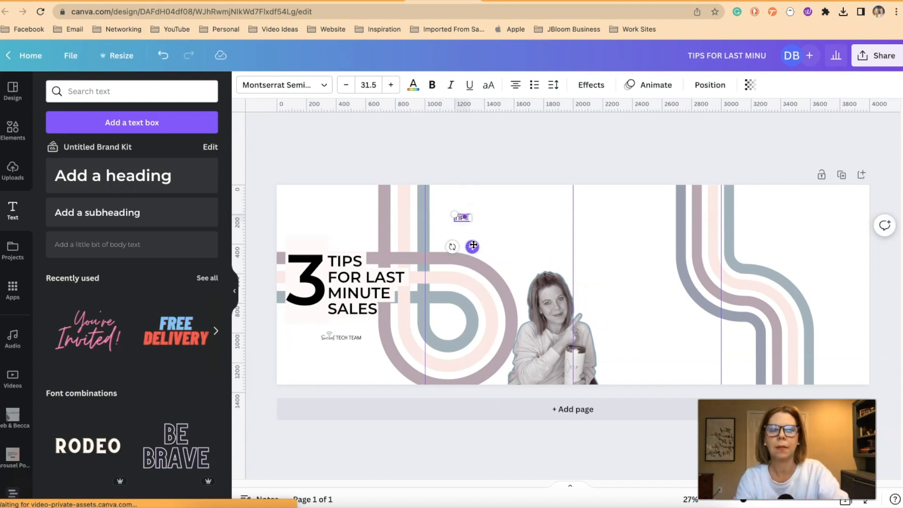
left_click_drag(455, 213, 433, 203)
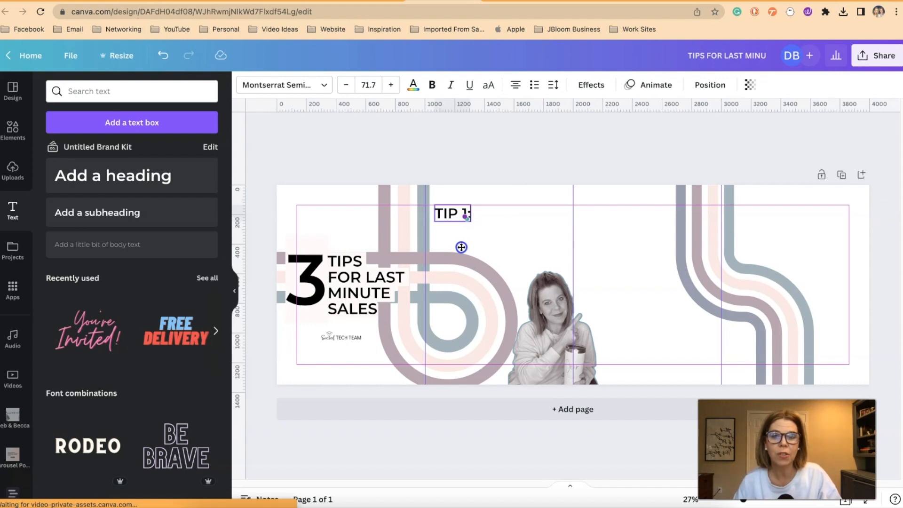
left_click_drag(462, 247, 463, 249)
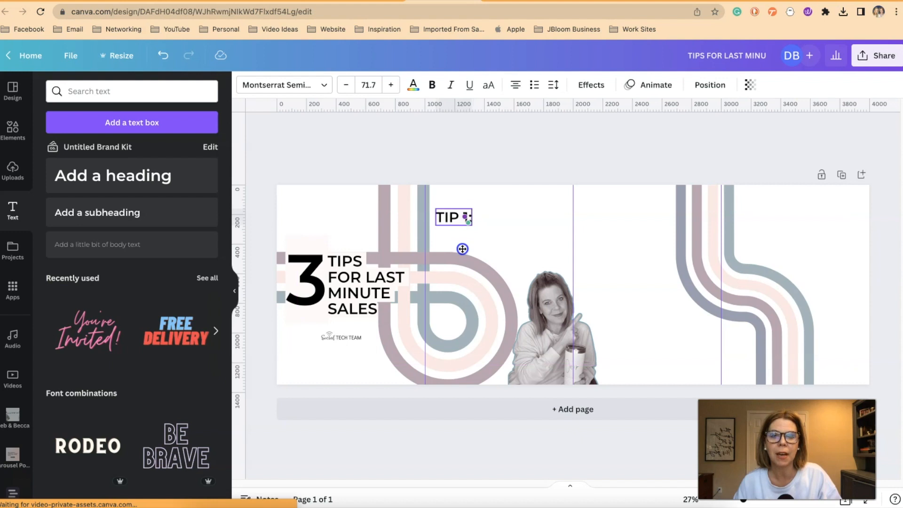
Step: Shift the "3 TIPS FOR LAST MINUTE SALES" title slightly to the right within the first section
left_click(355, 281)
mouse_move(356, 281)
left_mouse_down()
mouse_move(363, 282)
mouse_move(317, 284)
mouse_move(358, 280)
left_mouse_up()
left_click(315, 285)
left_click(357, 285)
left_click(395, 156)
Step: Duplicate the "TIP 1:" heading into the third section at the same height and change its text to "TIP 2:"
left_click(454, 218)
left_click(435, 180)
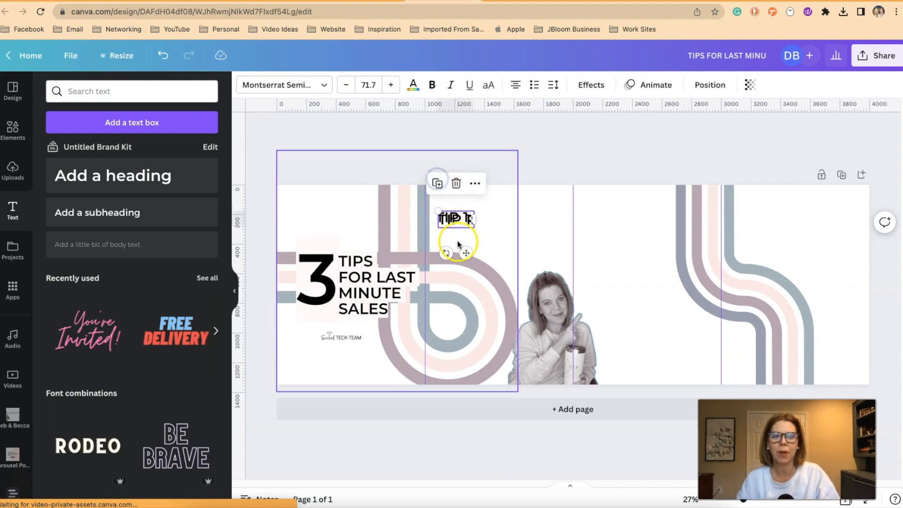
left_click_drag(520, 259, 605, 250)
double_click(604, 217)
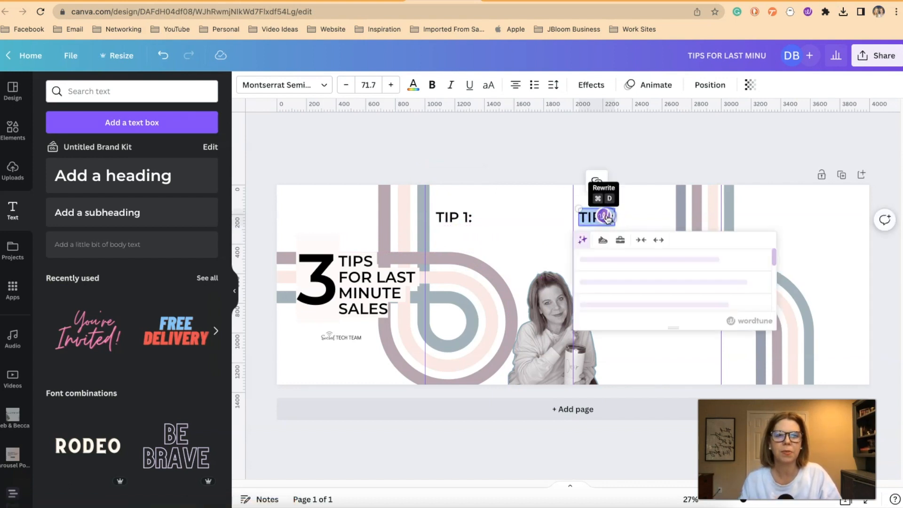
left_click(625, 216)
left_click(608, 217)
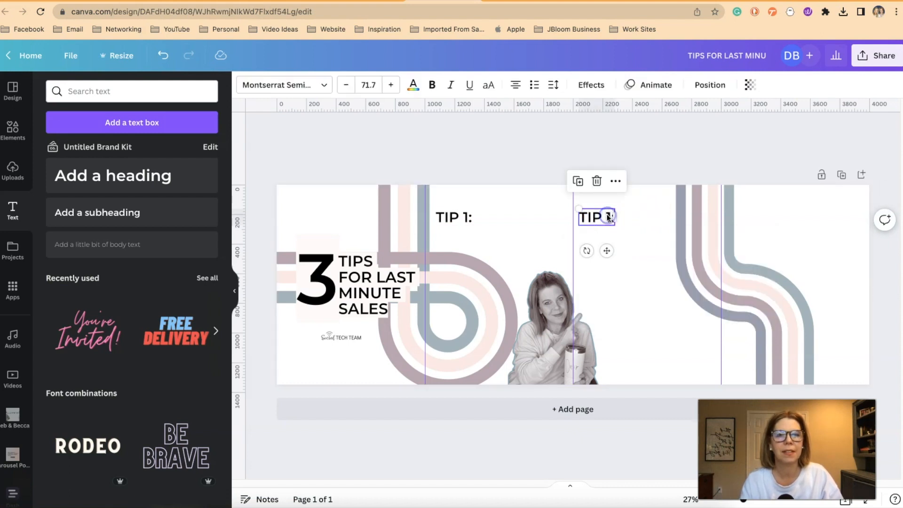
left_click(608, 220)
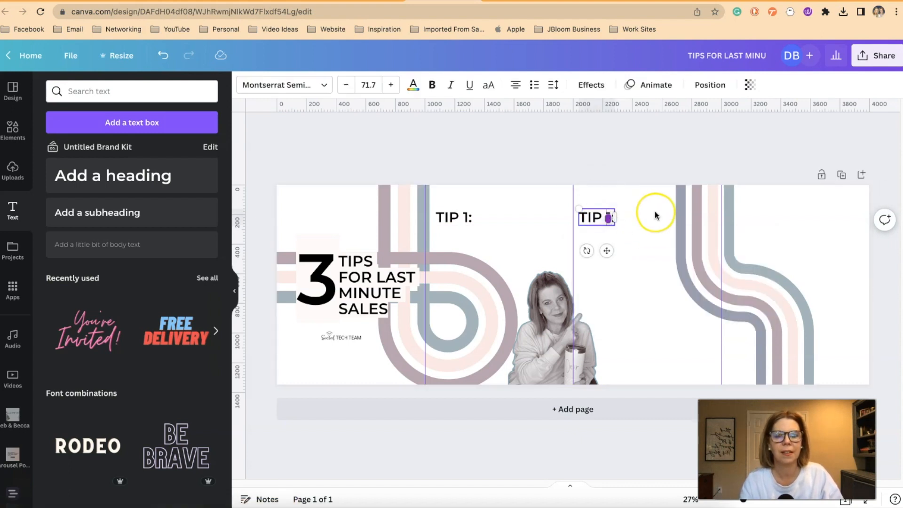
key("BackSpace")
type("2")
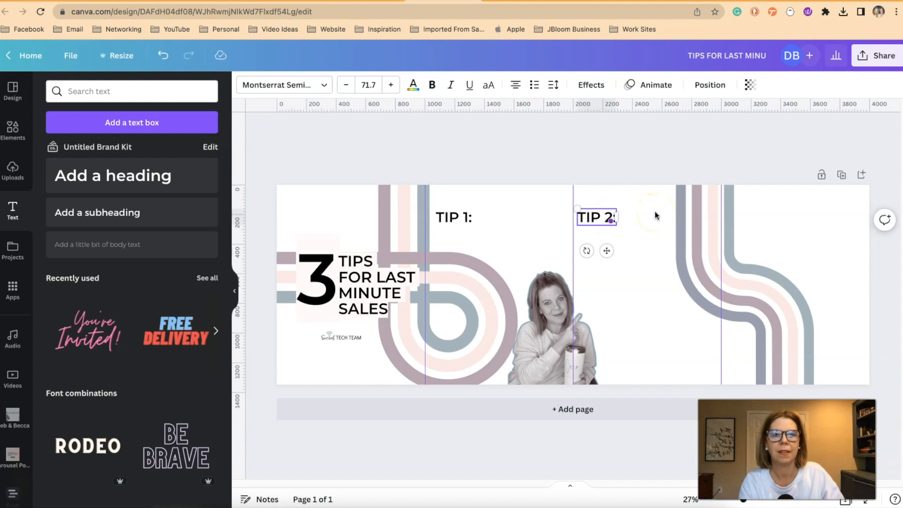
left_click_drag(604, 251, 608, 251)
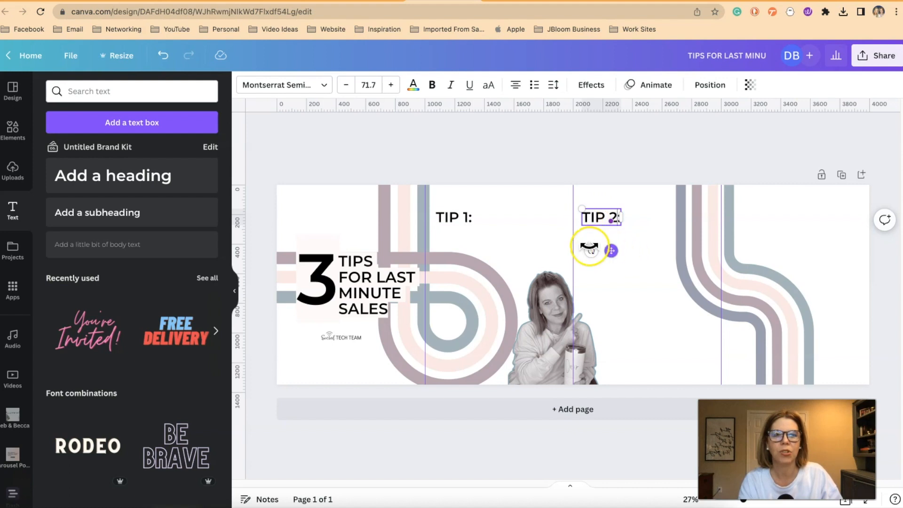
Step: Duplicate the "TIP 2:" heading into the fourth section at the same height and change its text to "TIP 3:"
left_click(640, 254)
left_click(609, 224)
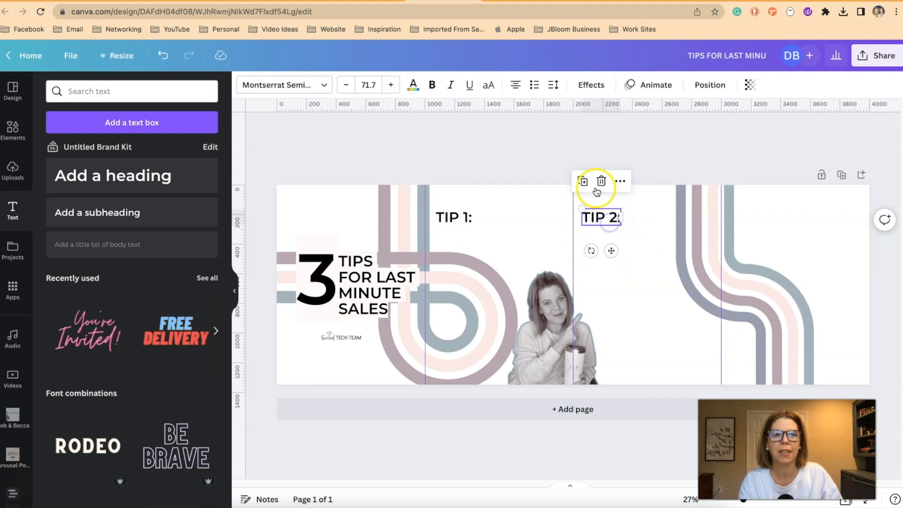
left_click_drag(607, 254, 772, 250)
left_click(772, 227)
key("BackSpace")
type("3:")
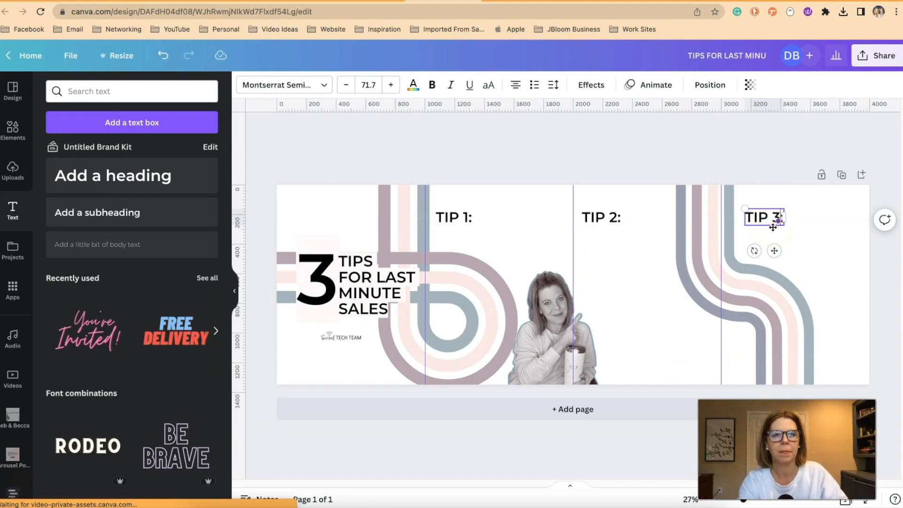
left_click(828, 261)
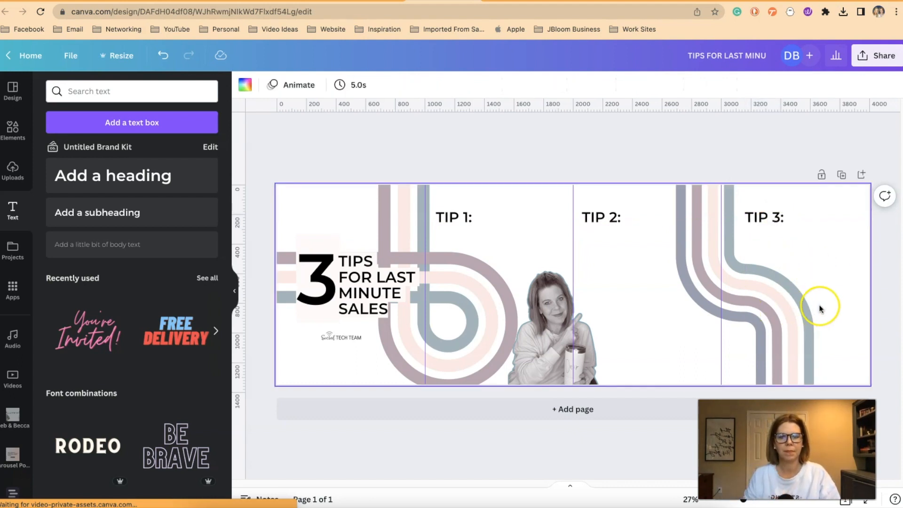
Step: Add description text for each tip heading, covering time-sensitive discounts expiring in 24-48 hours, social media promotion, and hosting a live event
left_click(534, 276)
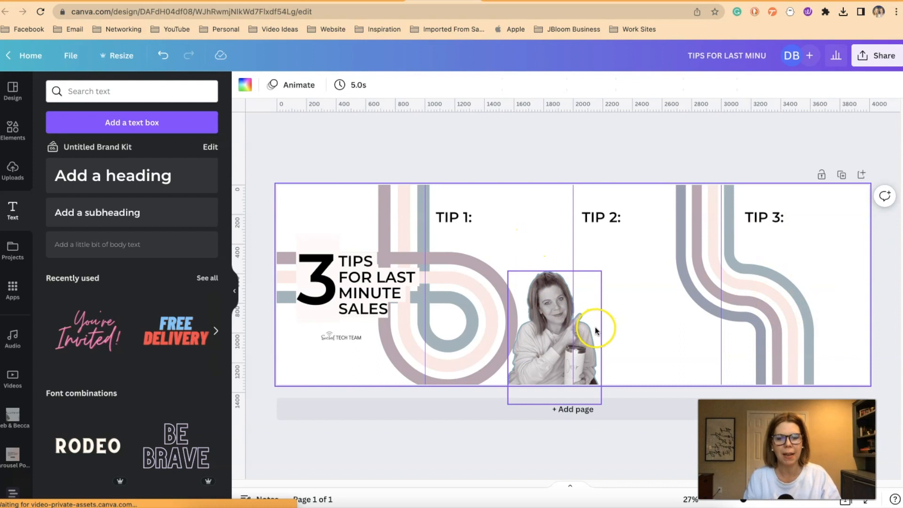
left_click(262, 264)
left_click(138, 182)
left_click_drag(584, 314, 512, 243)
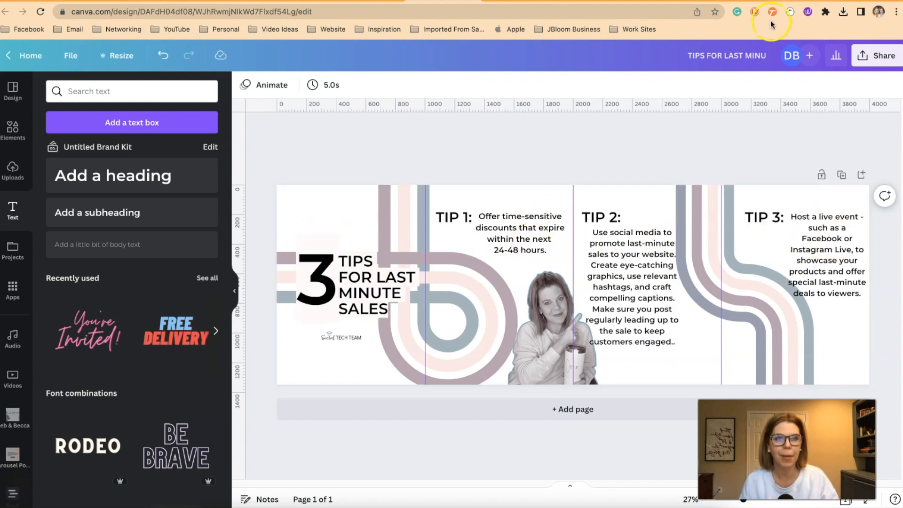
Step: Download the design as a PNG at size 2, giving an 8,000 × 2,700 px image
left_click(873, 61)
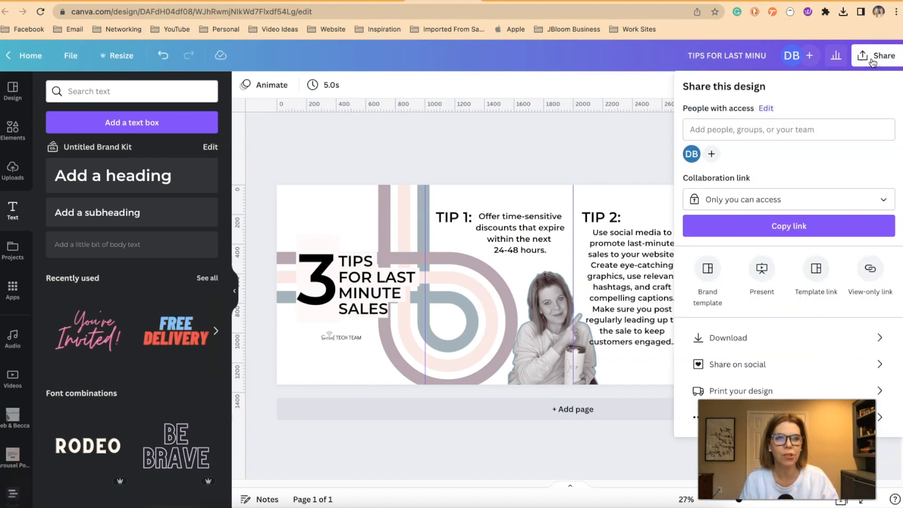
left_click(879, 337)
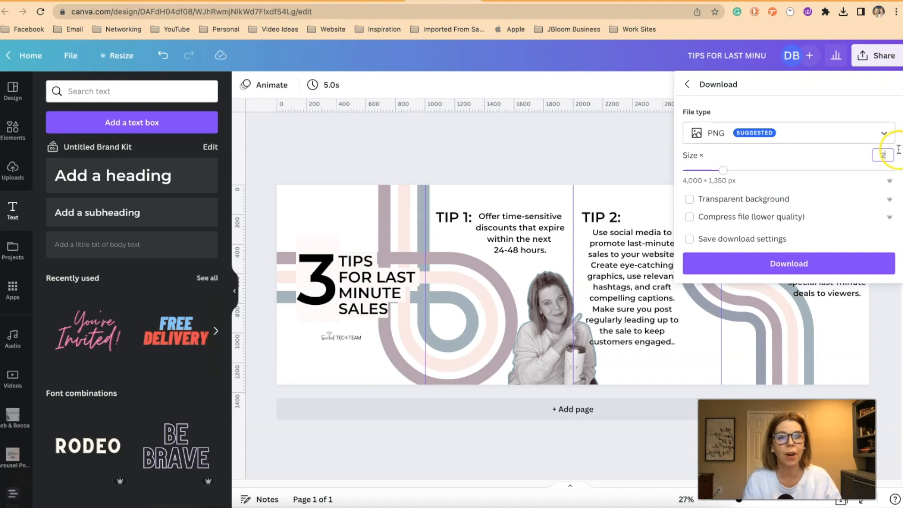
left_click(782, 271)
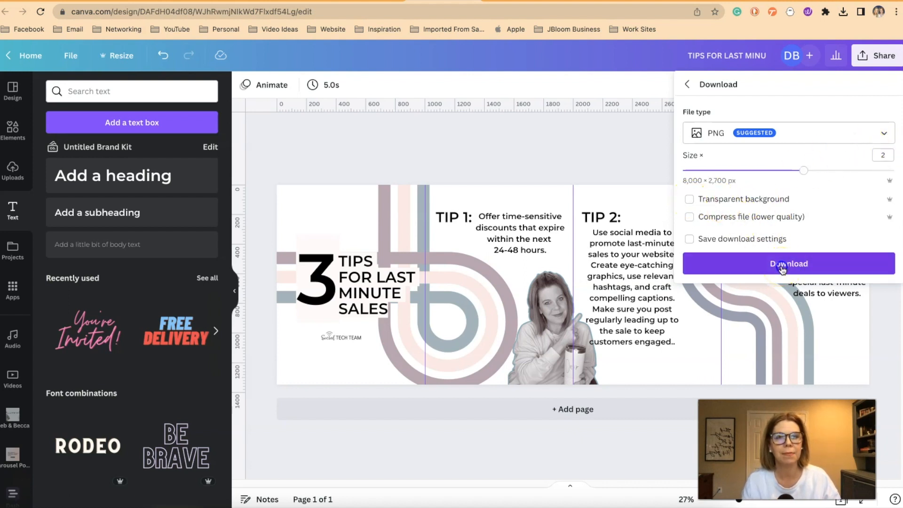
left_click(582, 492)
left_click(582, 491)
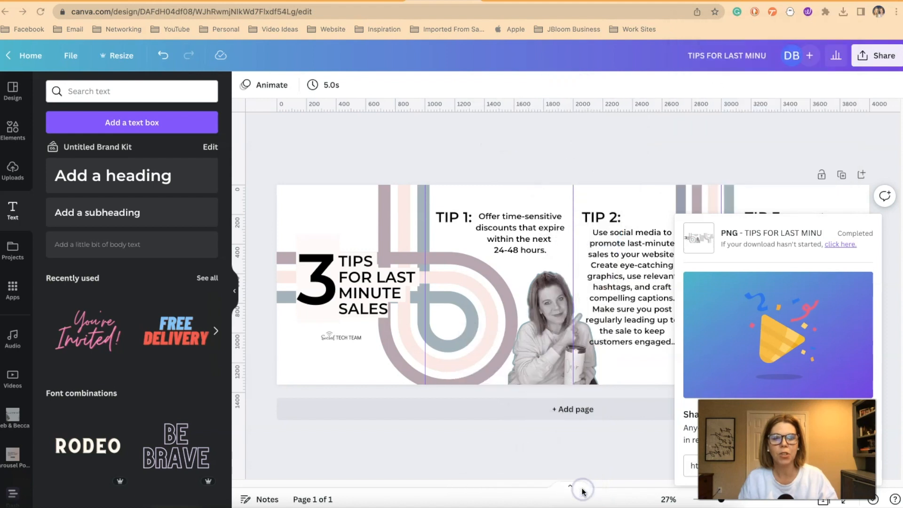